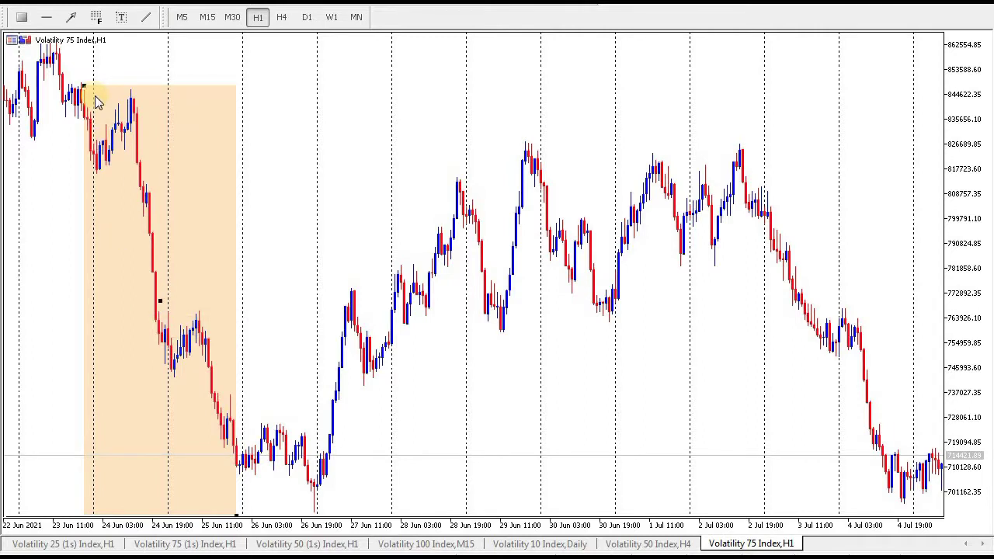
Adjust the June highlight rectangle so its upper edge sits at the 24 June swing high and it ends at about 25 June.
left_click_drag(87, 91, 87, 94)
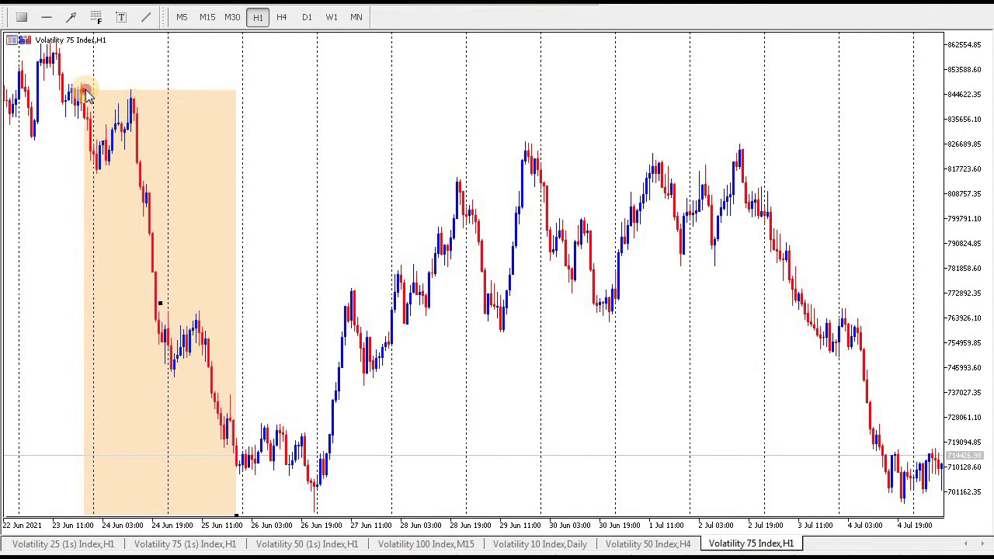
left_click_drag(337, 235, 462, 235)
left_click_drag(337, 207, 266, 198)
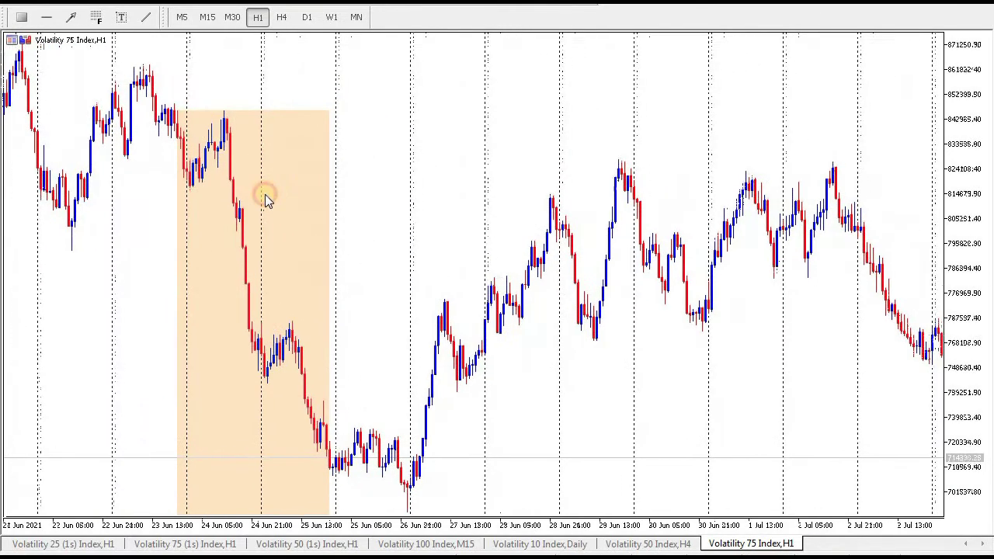
left_click_drag(70, 215, 412, 84)
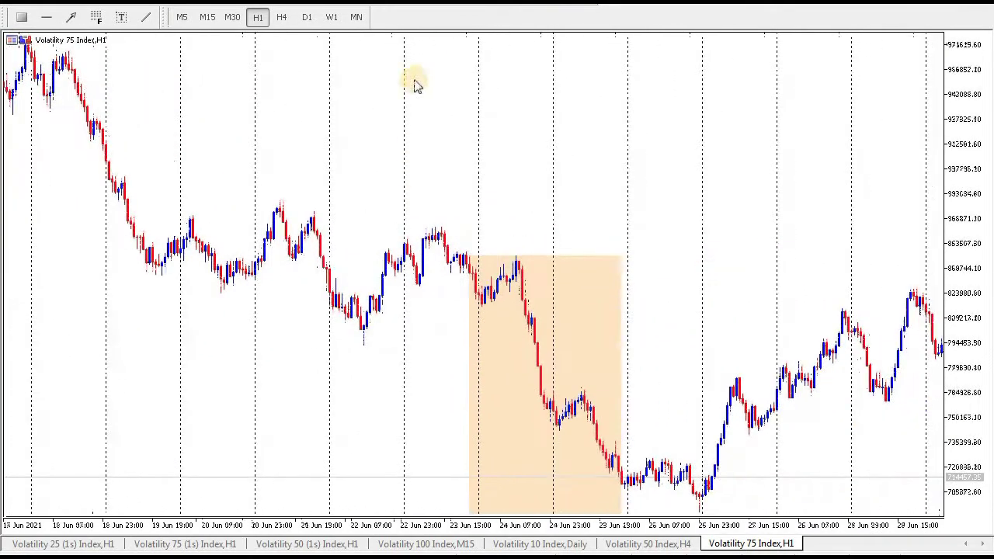
left_click(452, 6)
left_click(432, 6)
left_click_drag(524, 153, 408, 148)
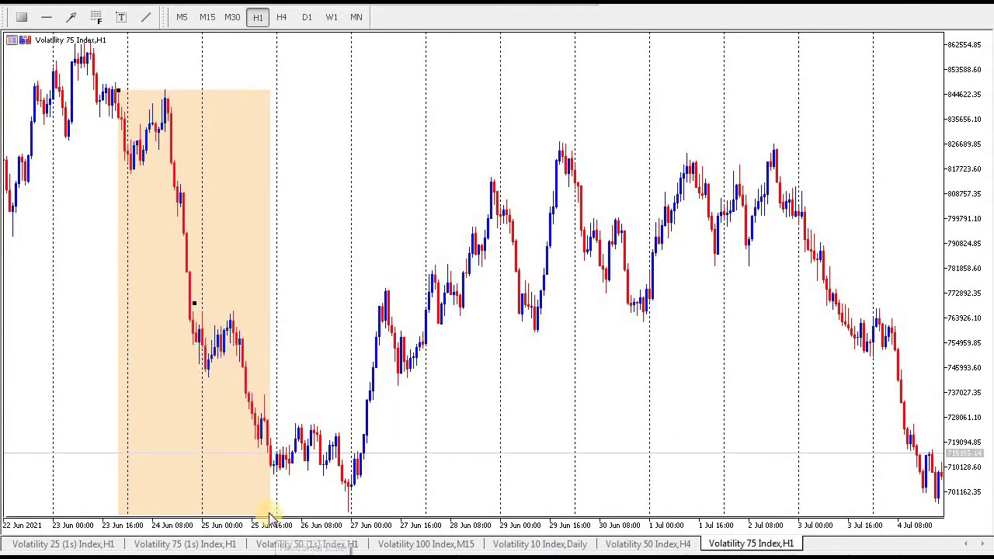
left_click_drag(270, 514, 207, 517)
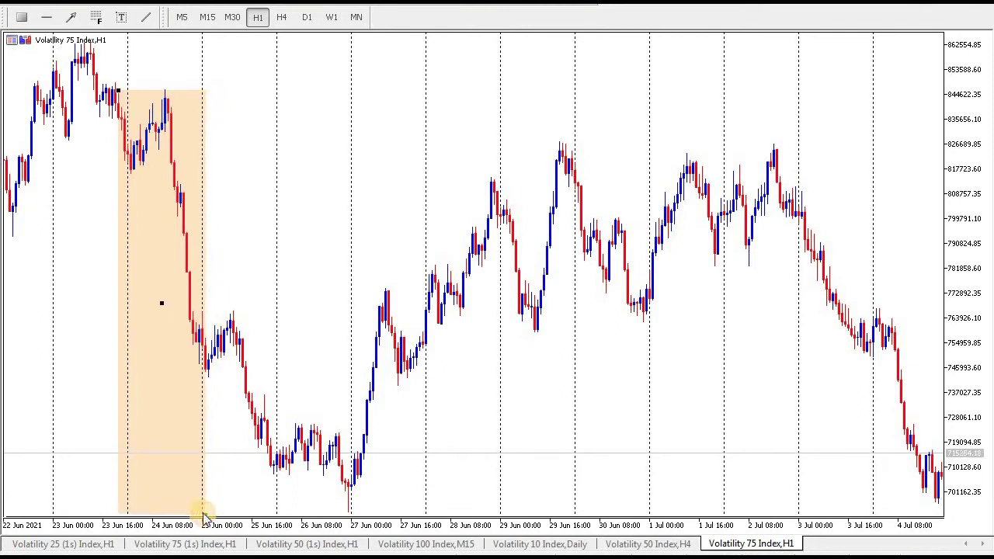
left_click(161, 304)
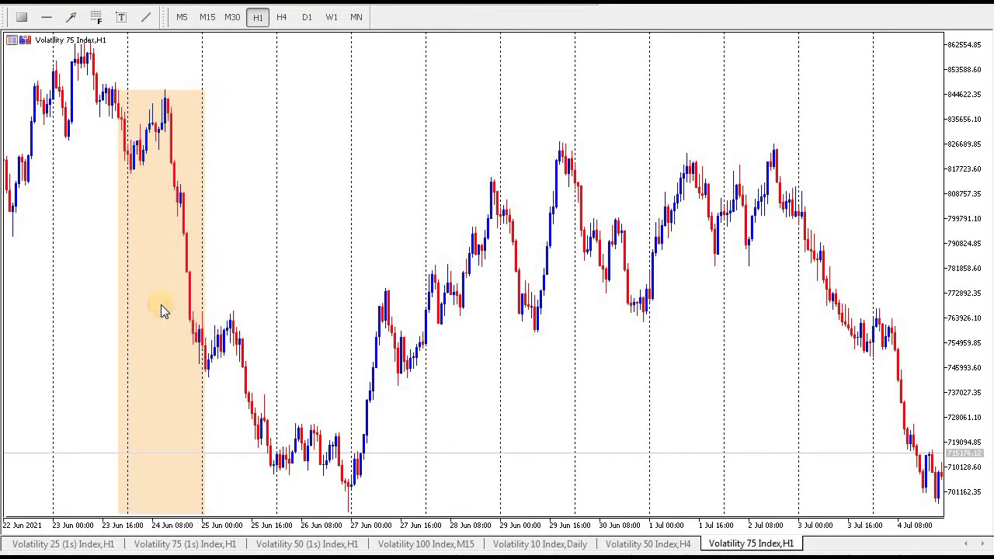
left_click(176, 163)
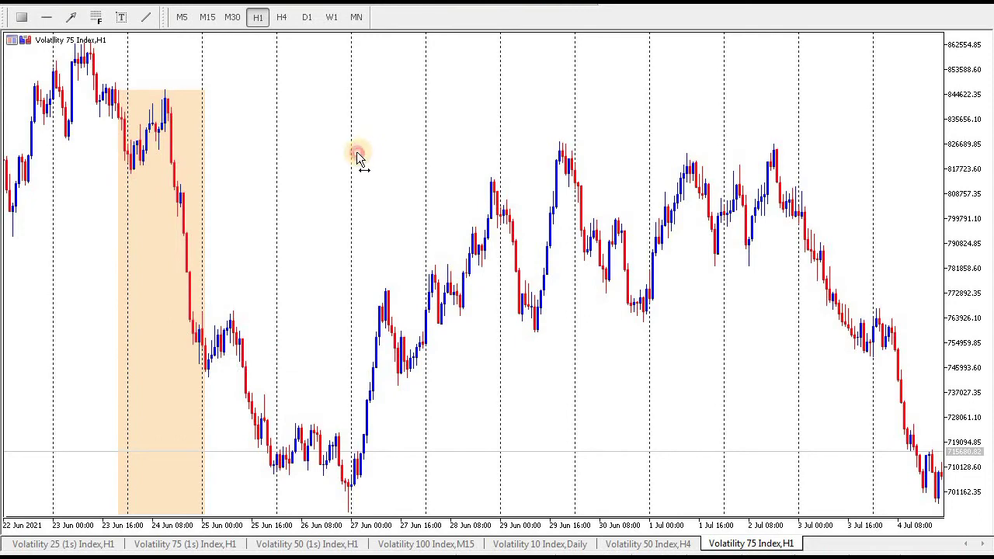
Draw a rectangle around the 27 June to 2 July price swings, from about 740000 up to about 827000.
left_click_drag(357, 157, 230, 151)
left_click(22, 17)
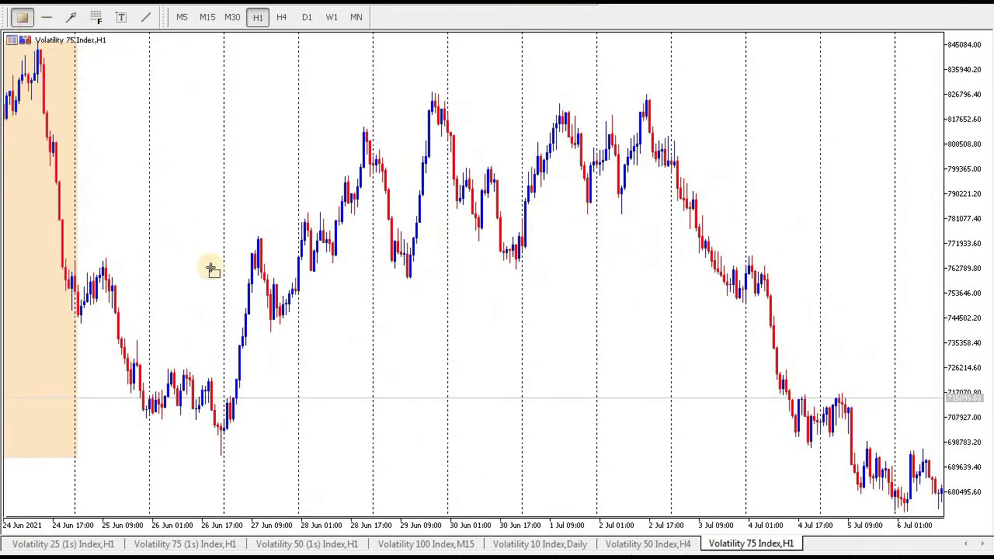
left_click_drag(271, 327, 331, 277)
mouse_move(439, 227)
left_mouse_down()
mouse_move(614, 139)
mouse_move(654, 96)
left_mouse_up()
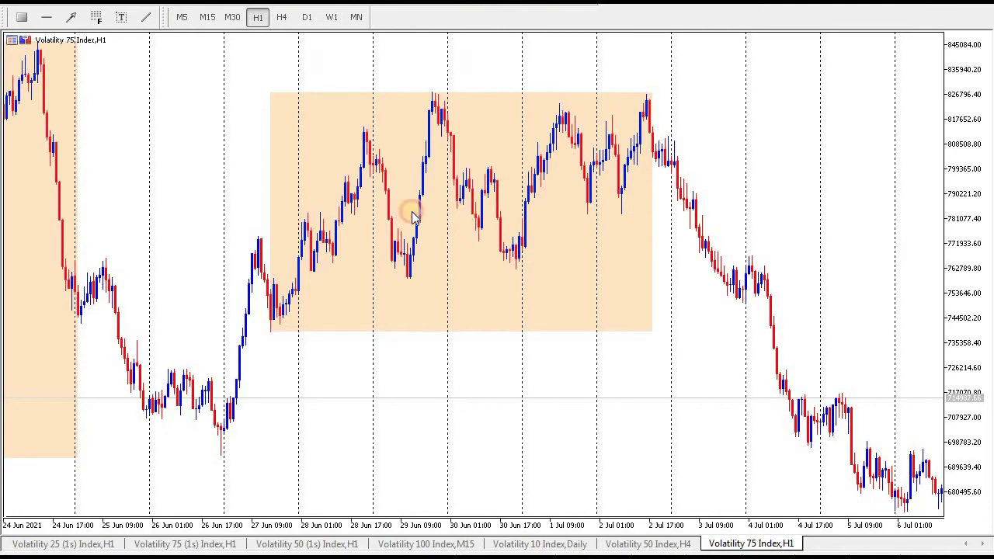
Draw a Fibonacci retracement from the 24 June swing high to the 2 July swing high.
left_click_drag(215, 215, 484, 233)
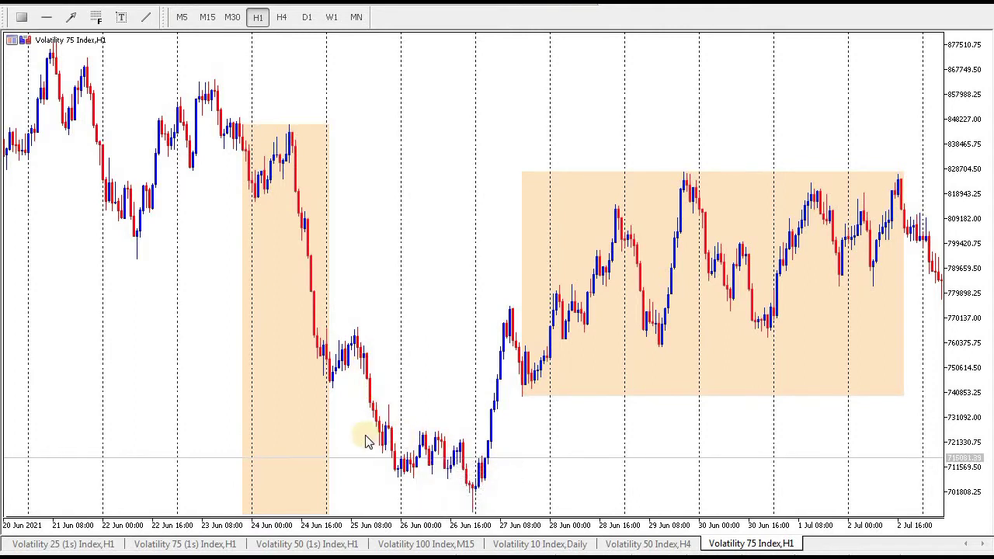
left_click_drag(512, 482, 461, 471)
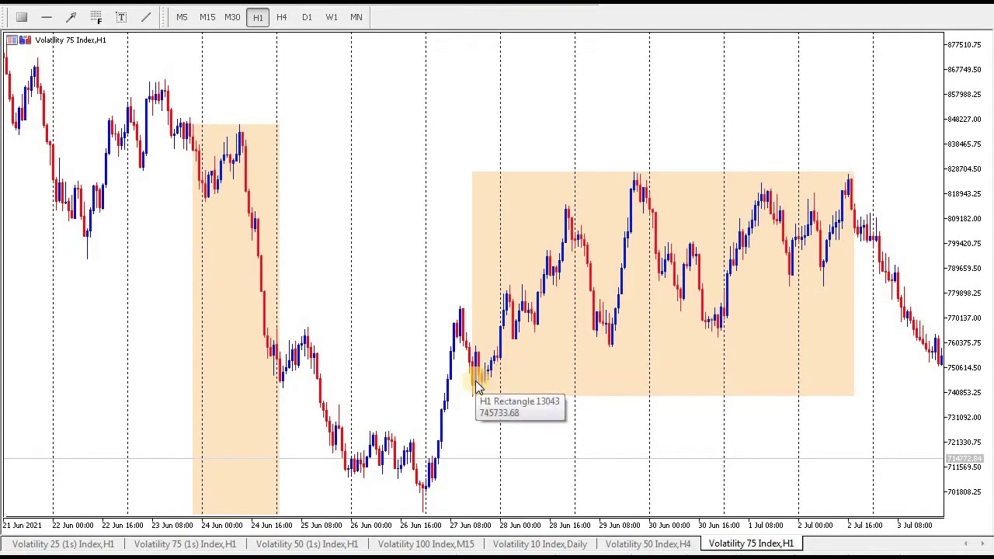
left_click_drag(603, 324, 539, 326)
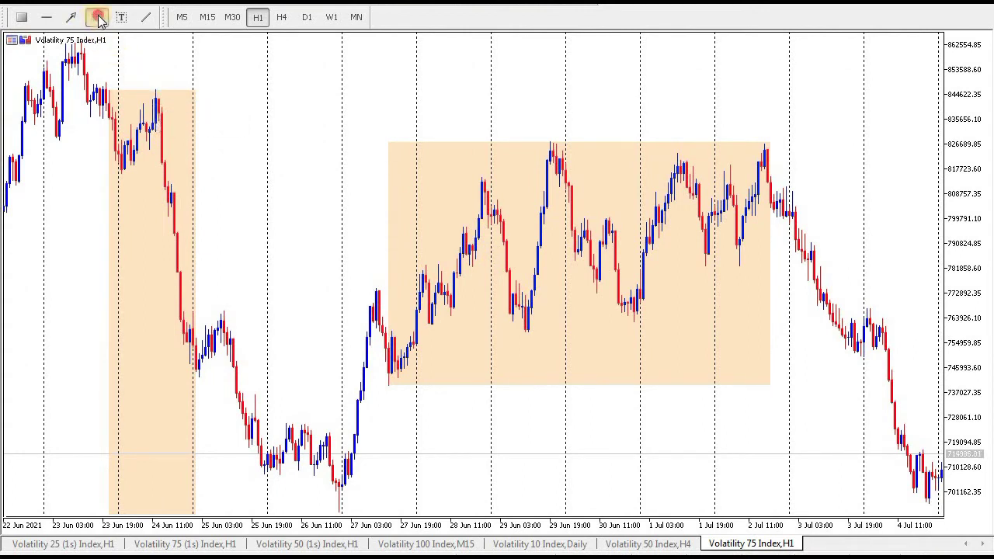
left_click_drag(155, 90, 775, 147)
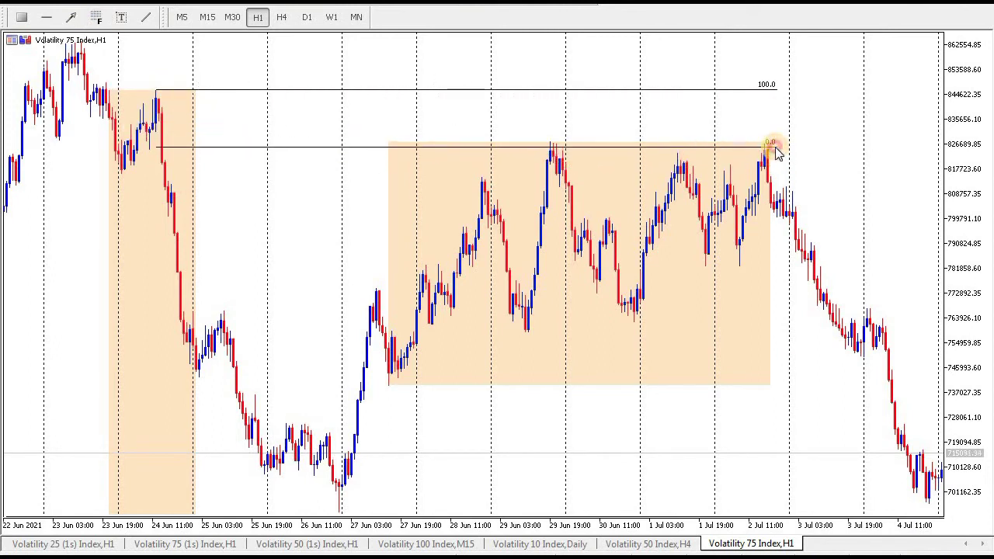
Shrink and move the June rectangle so it starts at the 24 June high and spans between the Fibonacci 100.0 and 0.0 levels.
double_click(196, 513)
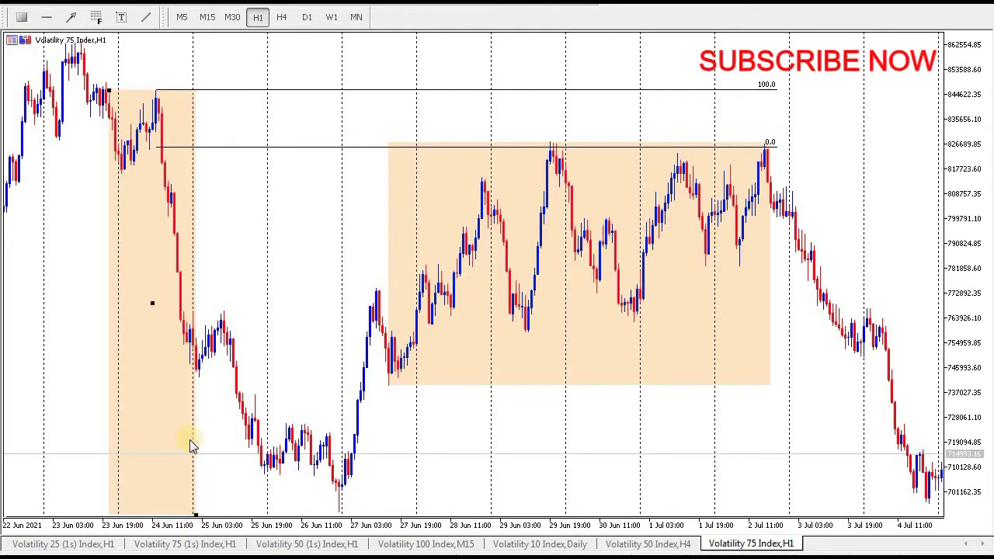
left_click_drag(194, 513, 191, 145)
left_click_drag(149, 115, 193, 117)
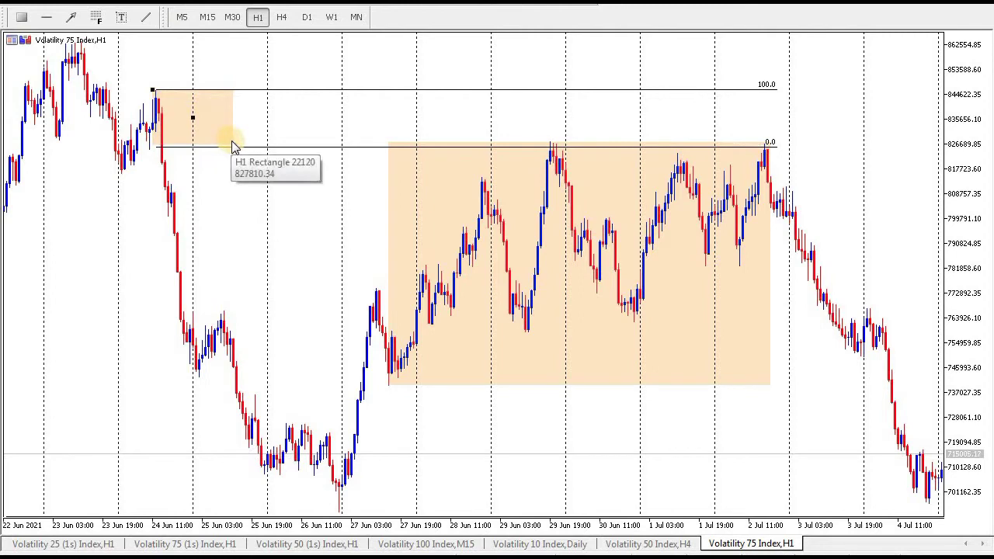
left_click_drag(231, 146, 227, 150)
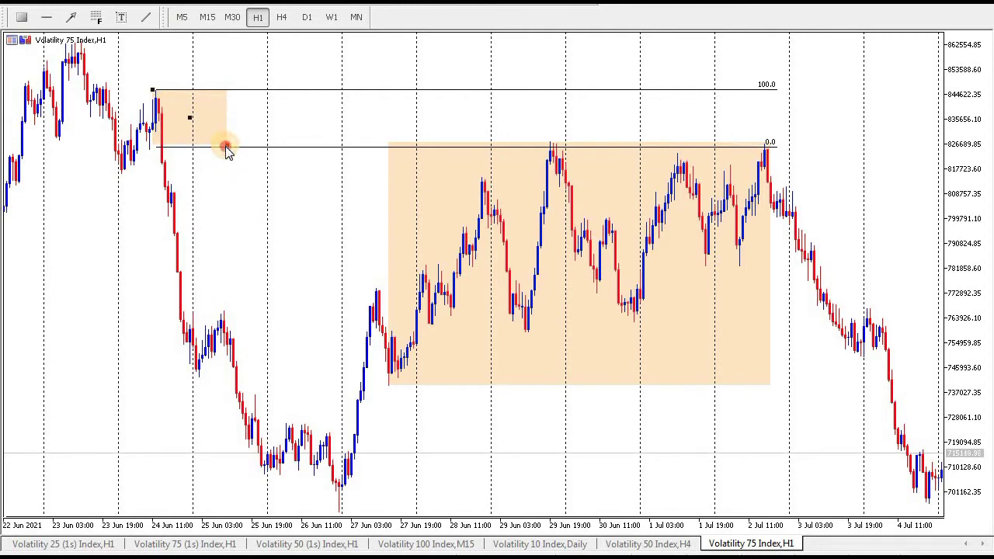
double_click(226, 148)
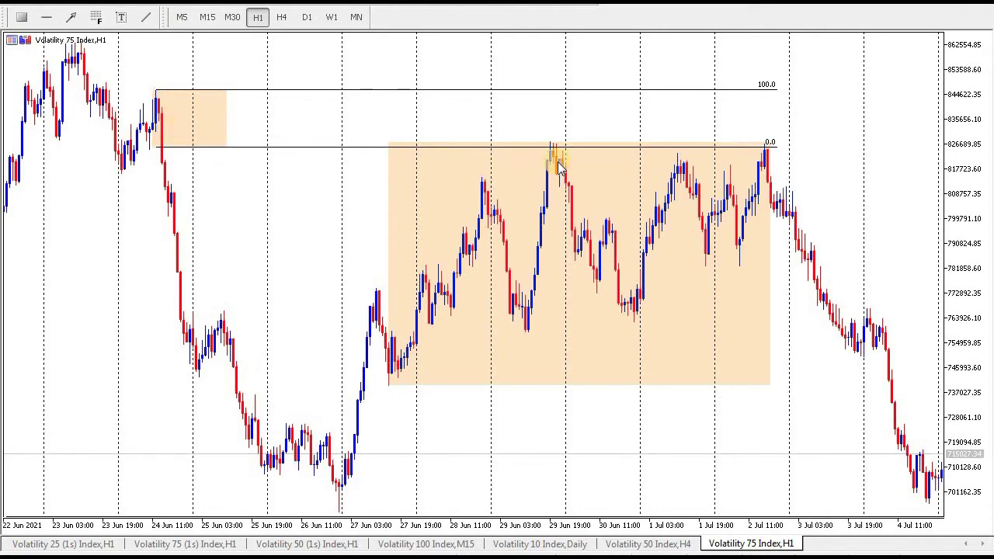
Draw a rising trendline beneath the lows from 27 June to the price break on 3 July.
left_click_drag(737, 330, 638, 316)
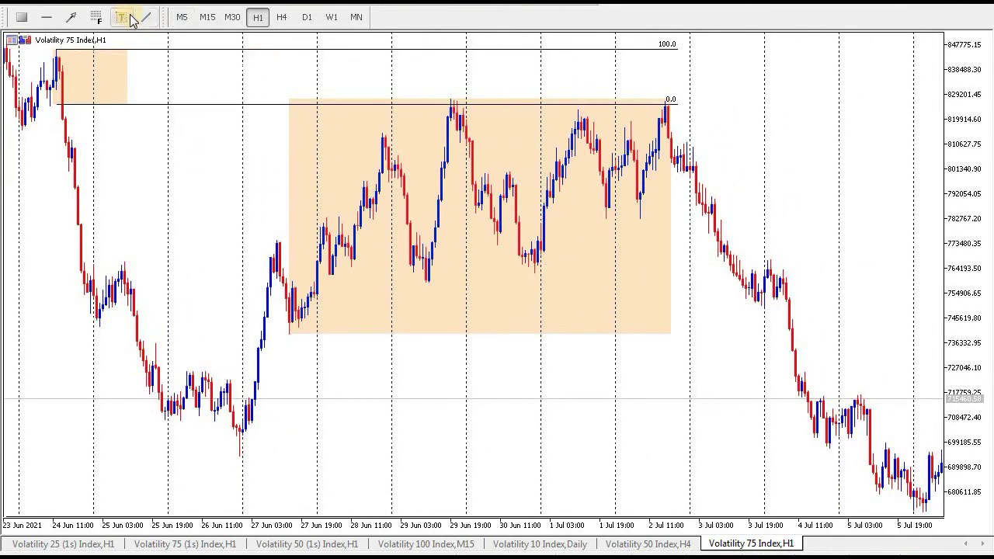
left_click(148, 17)
mouse_move(292, 336)
left_mouse_down()
mouse_move(658, 231)
mouse_move(705, 204)
mouse_move(573, 216)
mouse_move(474, 195)
left_mouse_up()
double_click(690, 210)
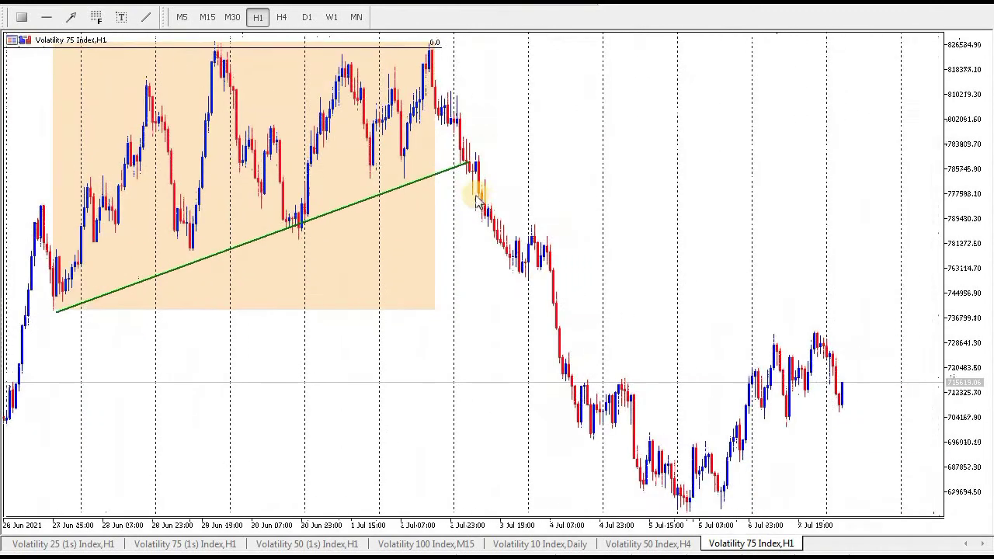
Draw a nearly horizontal trendline from the 27 June swing low to the 5 July price break, at about 693000.
scroll(300, 412, "up", 2)
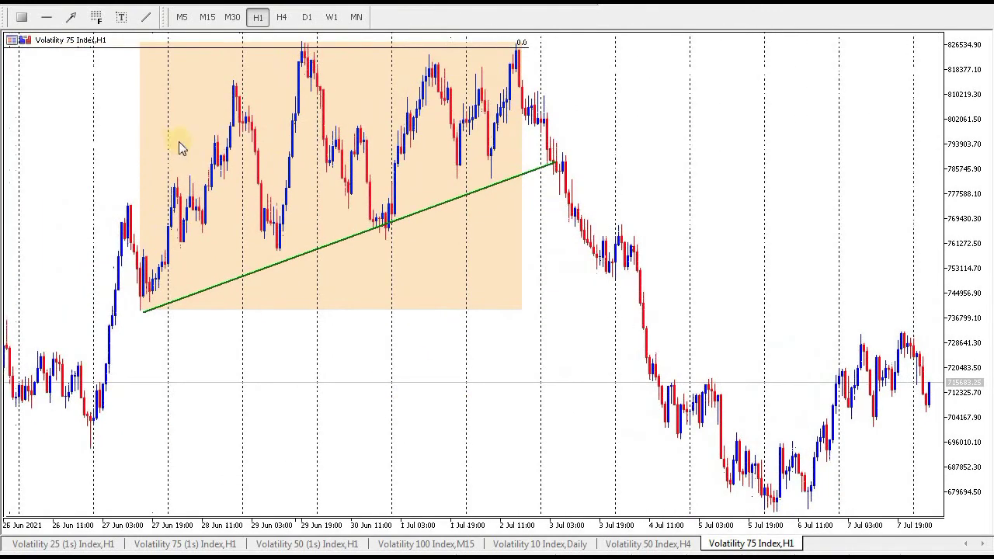
left_click(143, 17)
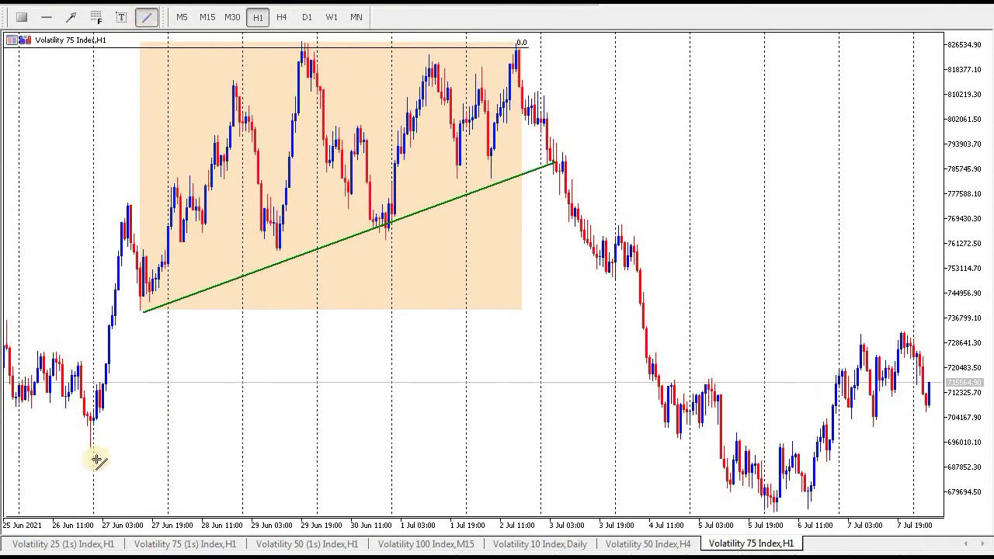
left_click_drag(90, 450, 723, 458)
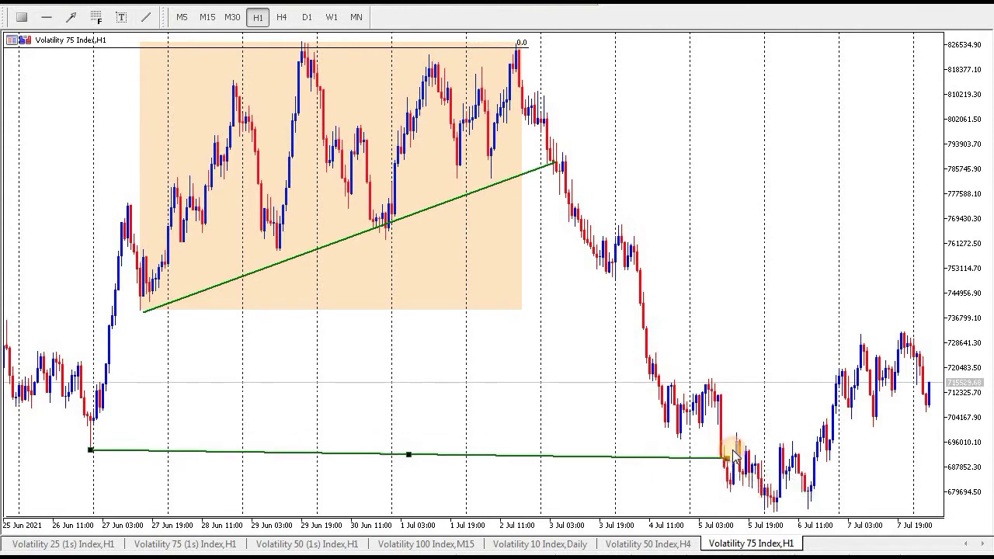
left_click_drag(729, 462, 732, 455)
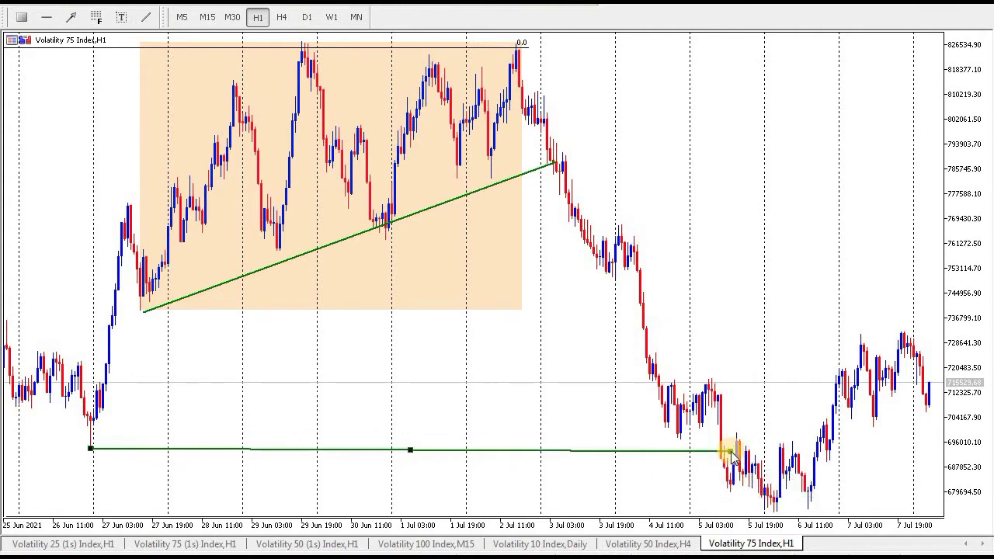
double_click(727, 450)
Draw a short trendline from the 5 July high to the 6 July upward break, at about 699000.
left_click_drag(813, 448, 544, 374)
left_click(146, 17)
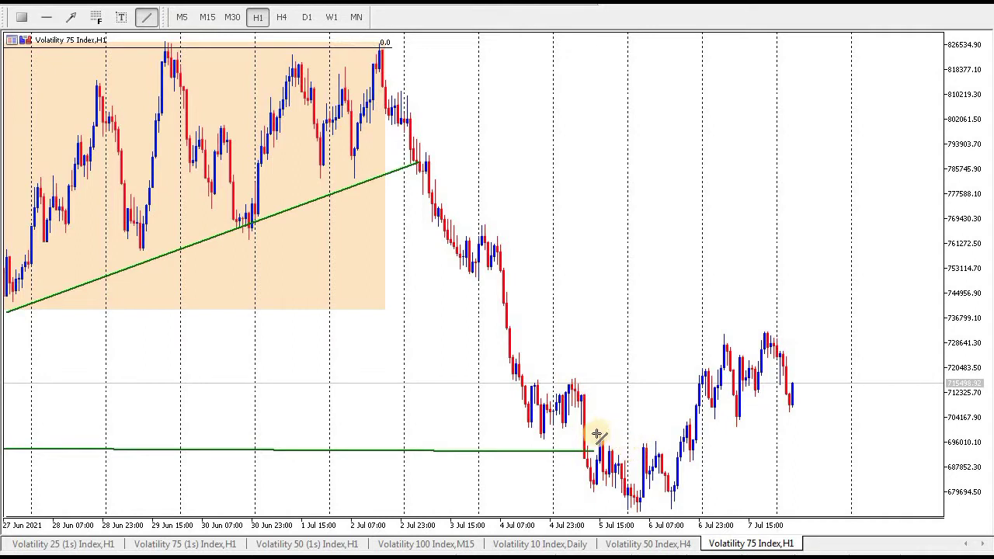
left_click_drag(597, 433, 696, 437)
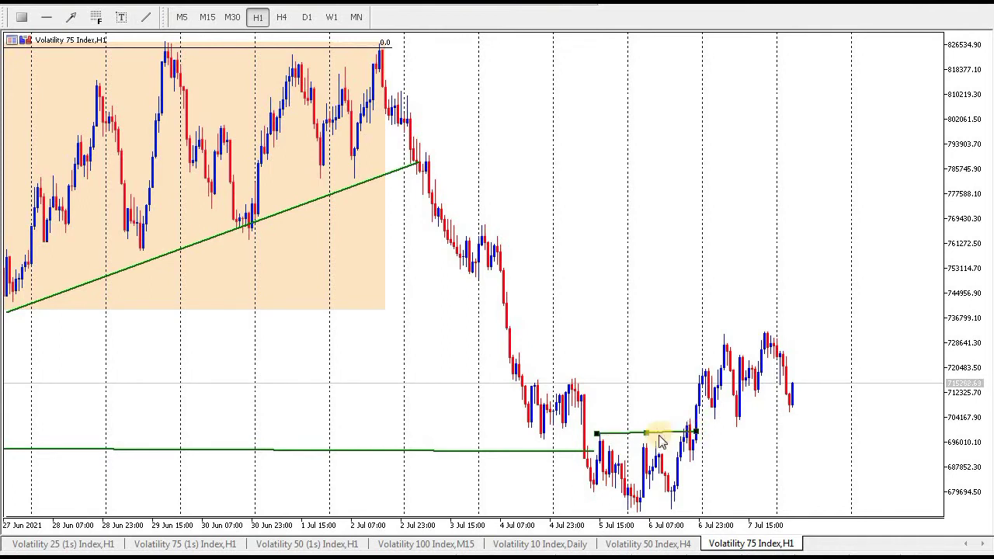
double_click(657, 433)
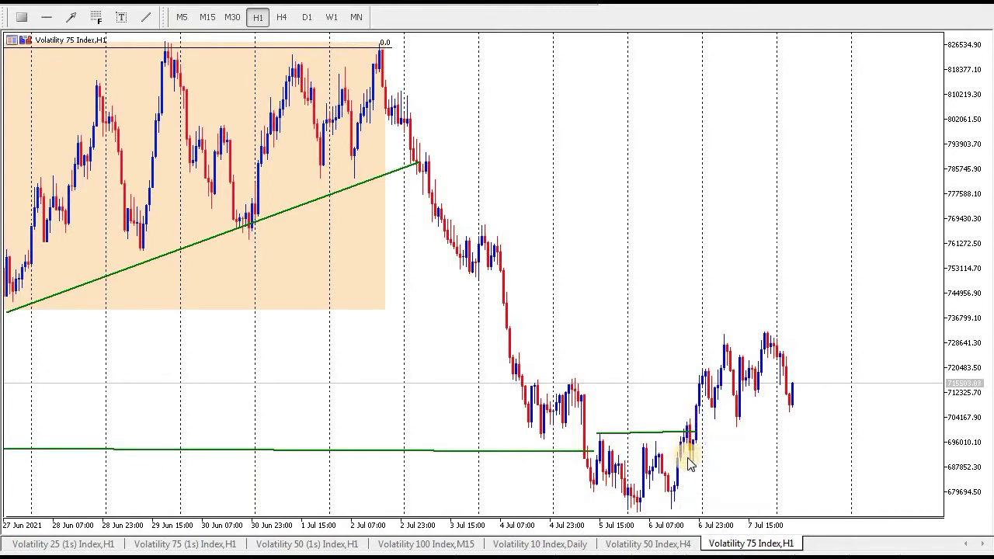
Mark two rectangle zones extending past the latest candles, one at about 688000 to 698000 and one at about 700000 to 711500.
left_click(22, 19)
left_click_drag(691, 440, 861, 466)
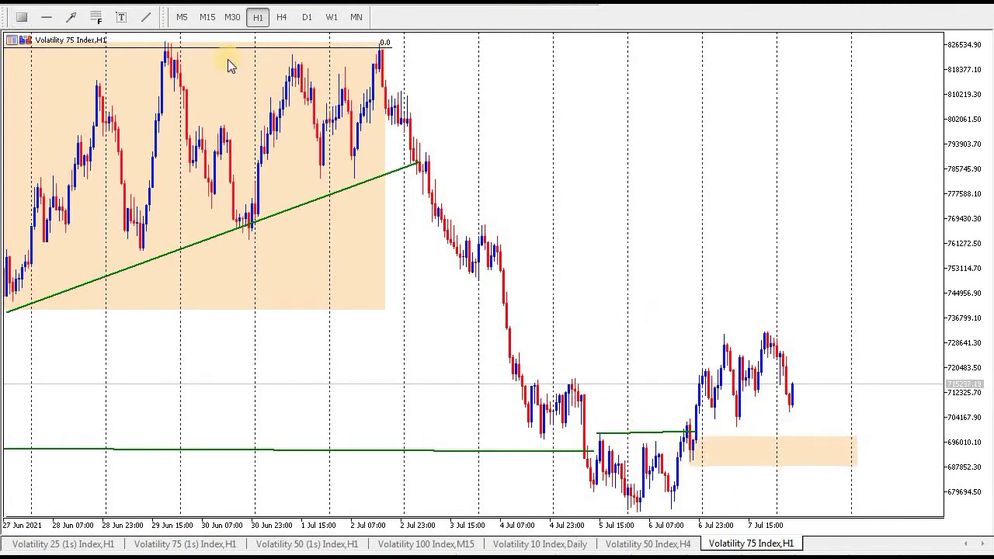
left_click(148, 20)
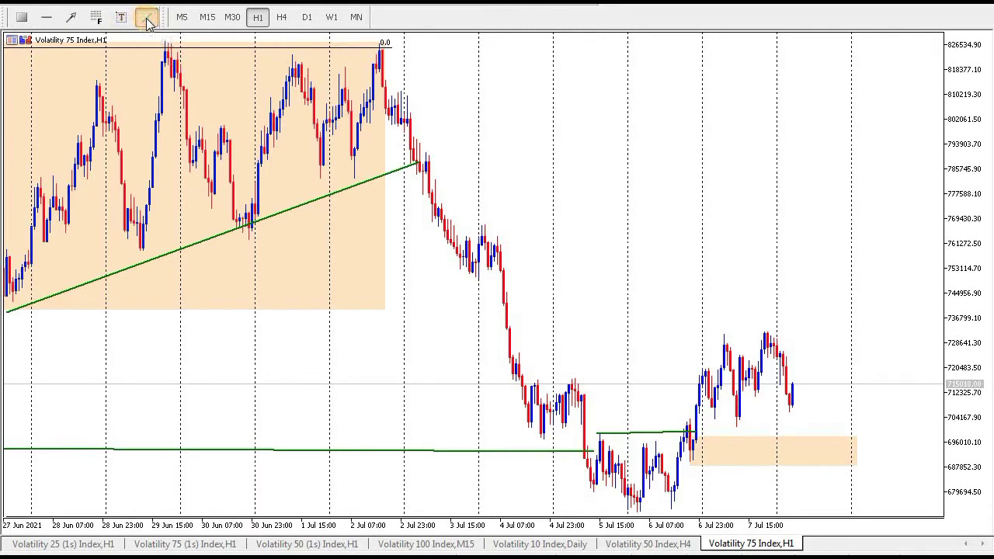
left_click(25, 18)
left_click_drag(737, 396, 847, 430)
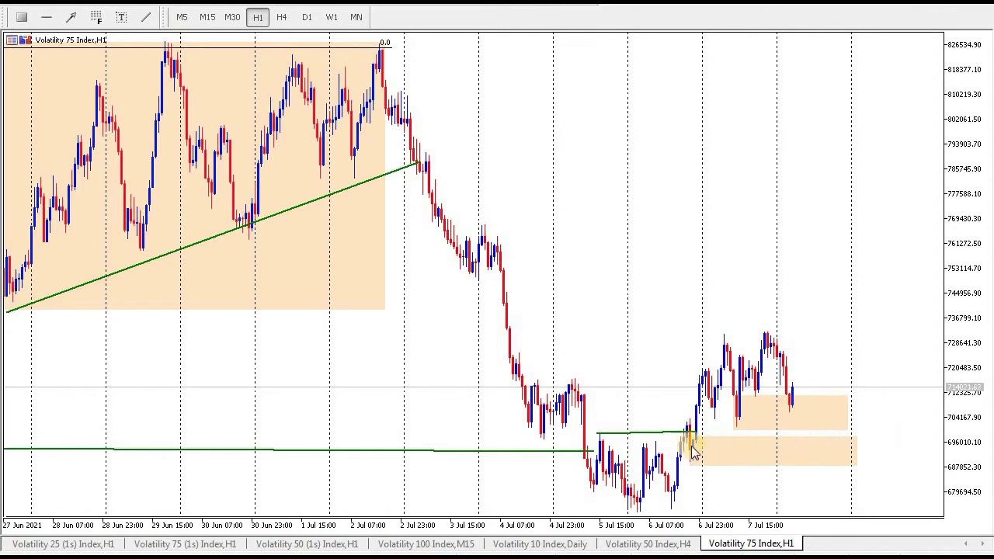
Draw a level trendline from the swing high before the 5 July drop to the 6 July break, at about 717000.
left_click(147, 16)
left_click_drag(569, 379, 707, 378)
left_click_drag(570, 386, 556, 376)
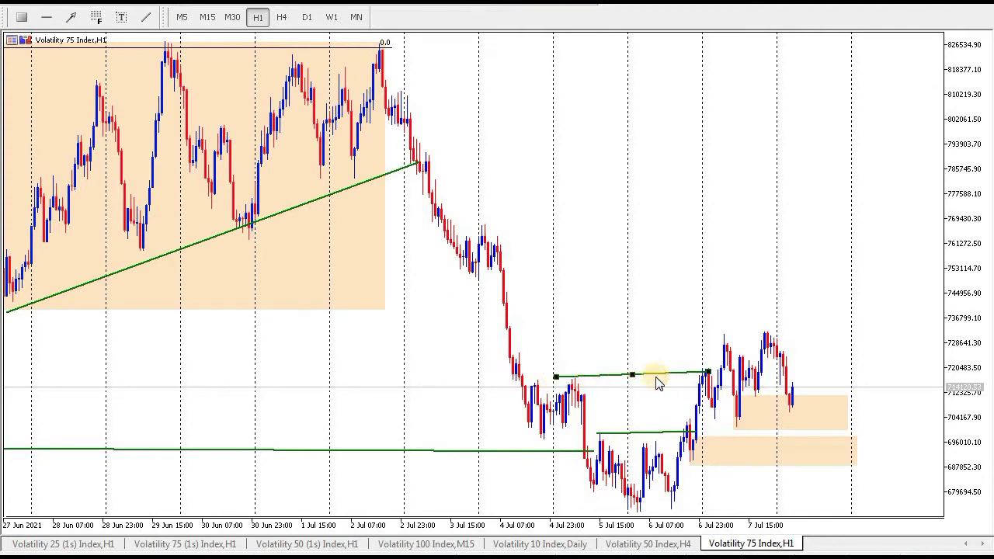
left_click_drag(710, 380, 715, 385)
left_click_drag(631, 376, 634, 380)
double_click(633, 379)
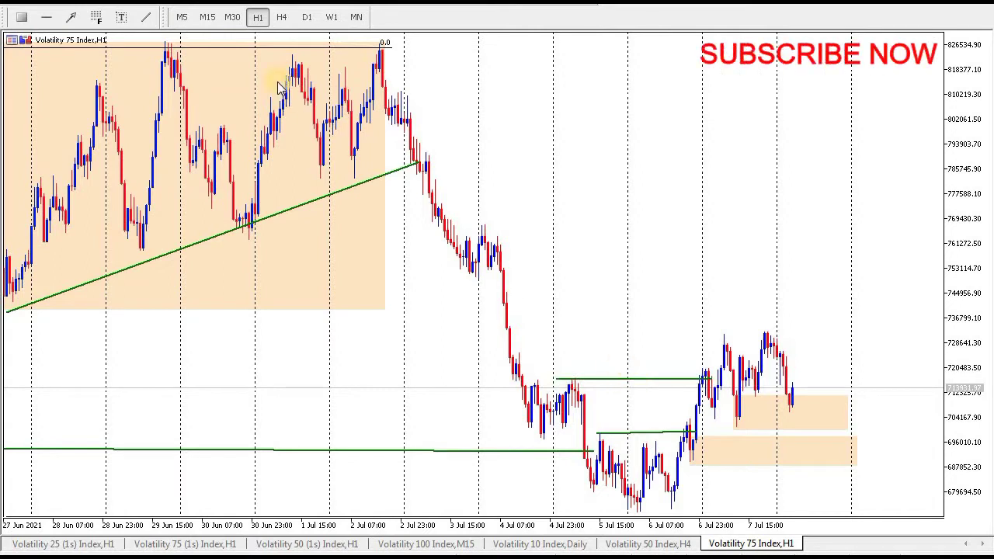
Draw a rectangle zone from the 3 July swing high past the latest candles, at about 750000 to 767500.
left_click(21, 22)
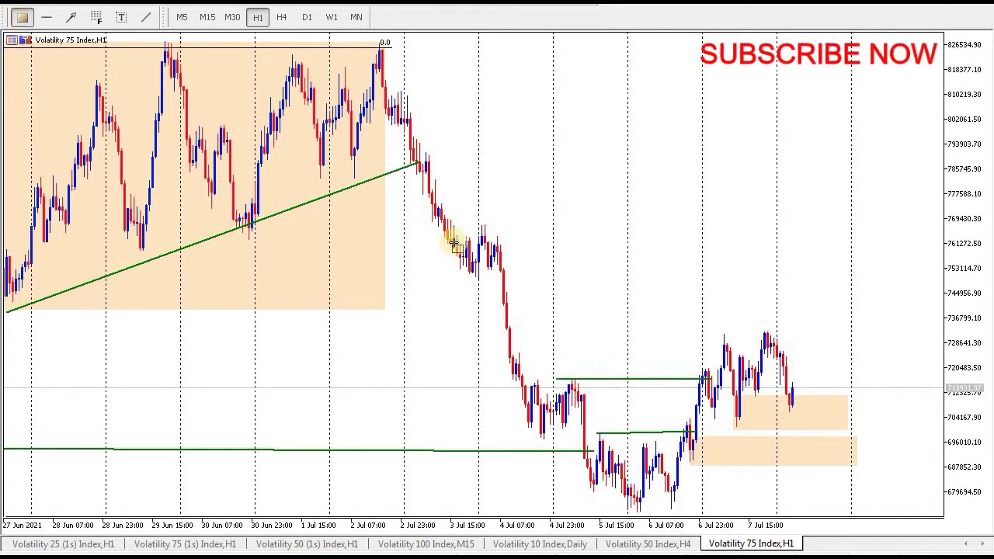
left_click_drag(480, 224, 857, 278)
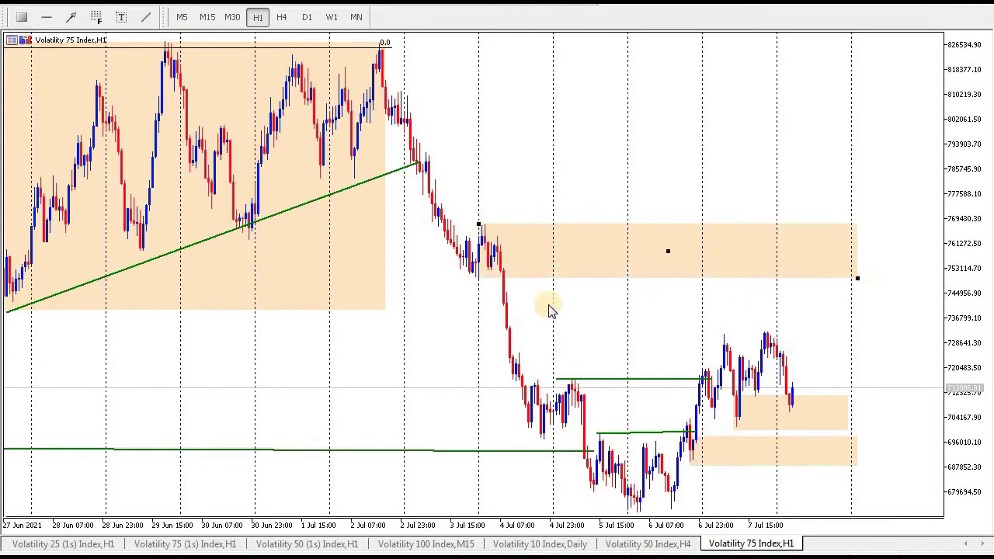
left_click(667, 249)
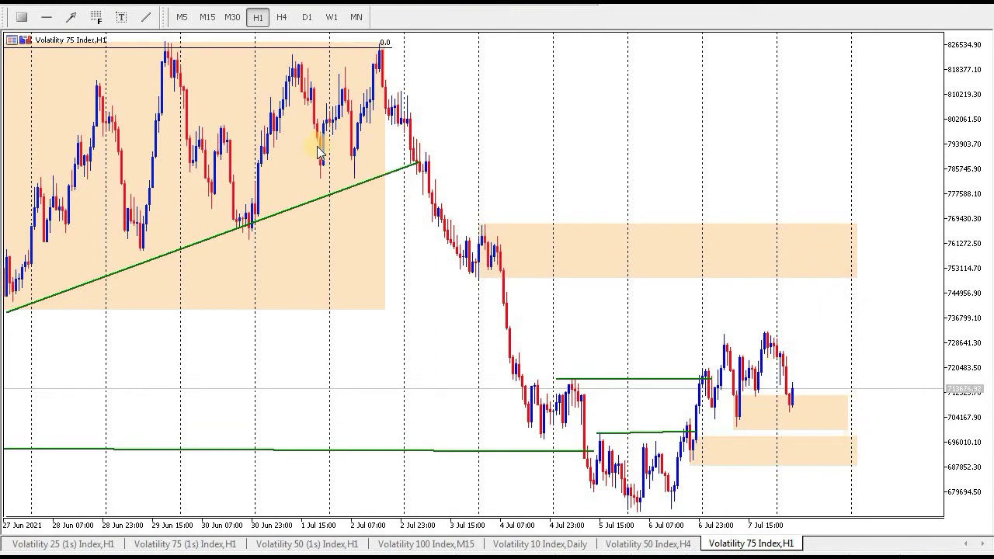
Switch the chart to the H4 timeframe and go back to the May and June price history.
left_click(282, 18)
left_click_drag(295, 145, 756, 160)
left_click_drag(423, 164, 813, 167)
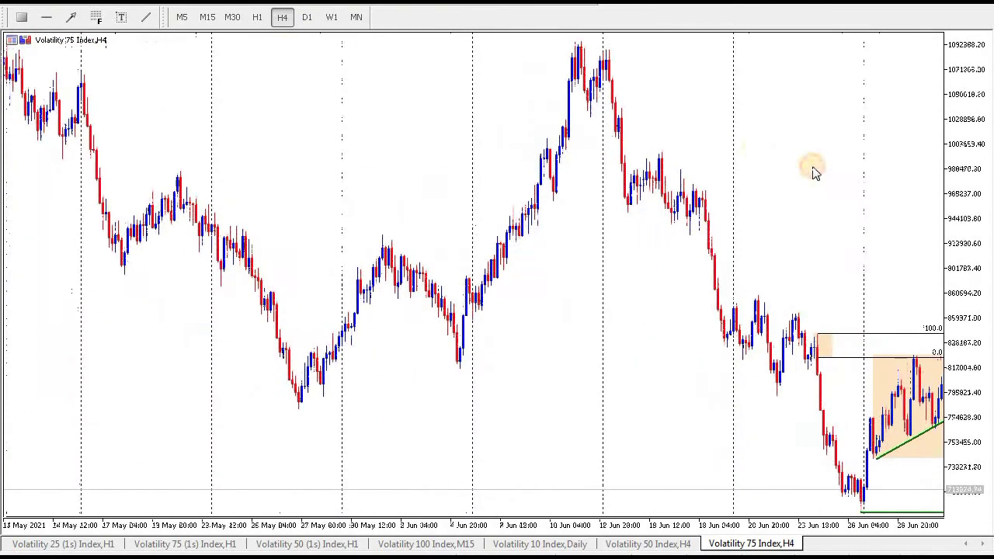
On the H4 chart, draw a rectangle over the rally from the 5 June low to the 11 June high, at about 817000 to 1095000.
left_click(307, 17)
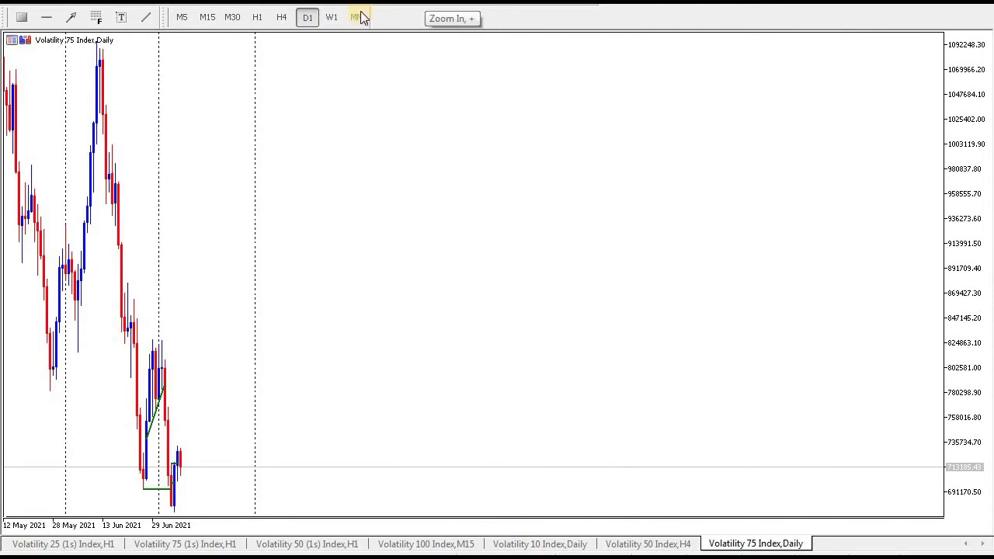
left_click(427, 4)
left_click_drag(604, 135, 98, 133)
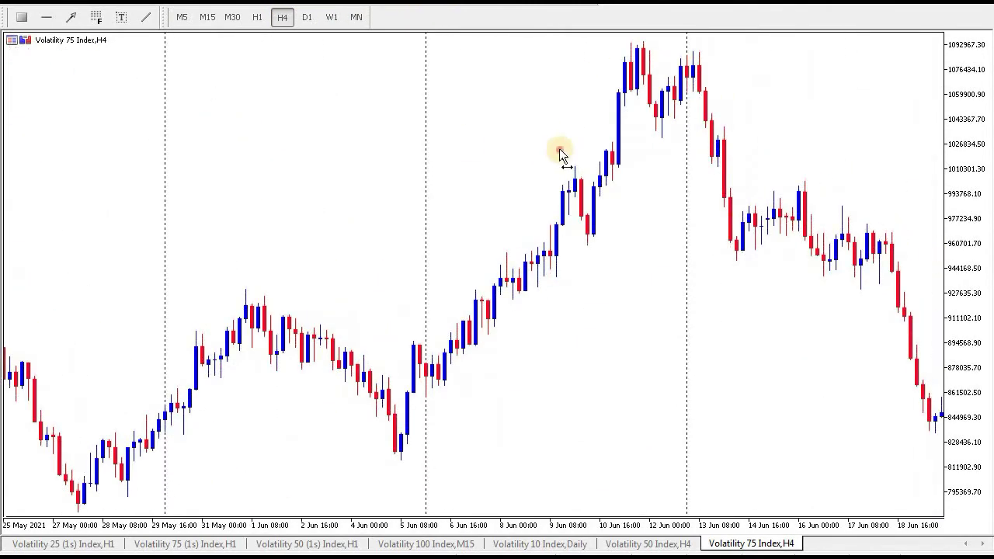
left_click_drag(560, 153, 370, 127)
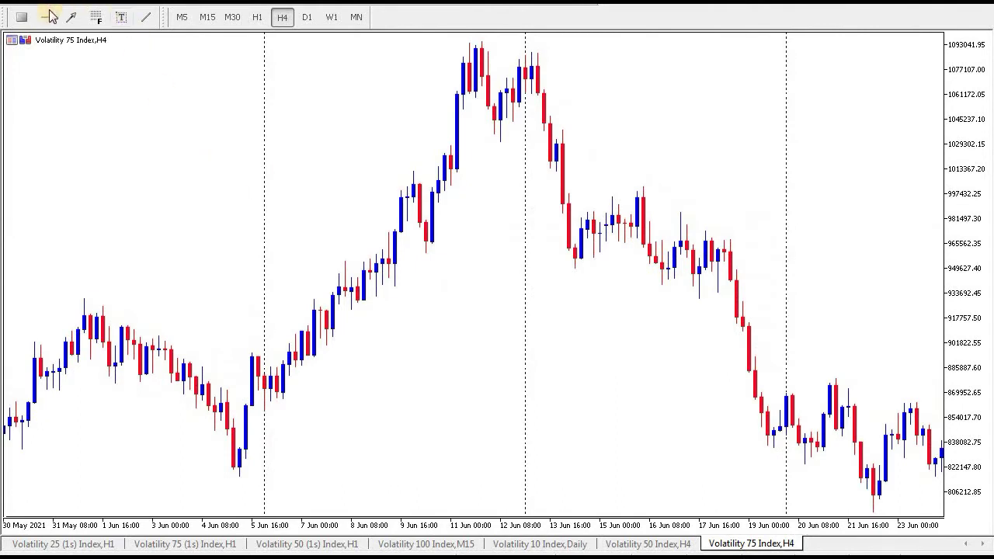
left_click(21, 16)
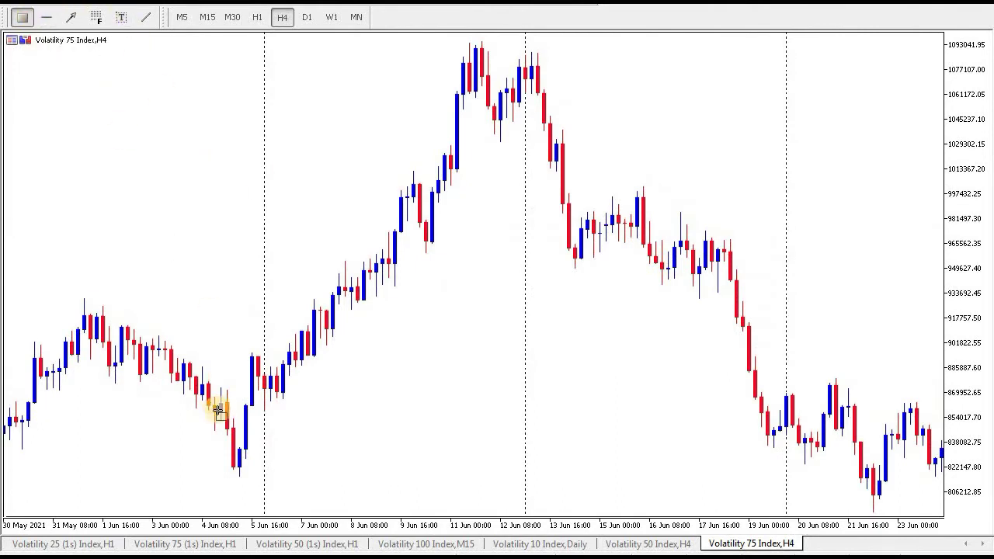
left_click_drag(238, 464, 482, 41)
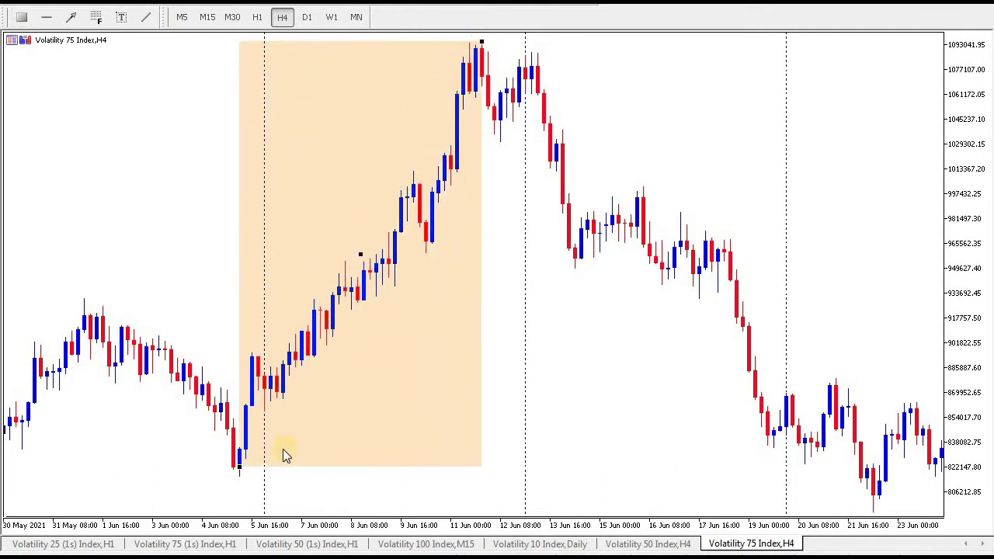
left_click_drag(239, 468, 241, 481)
double_click(241, 478)
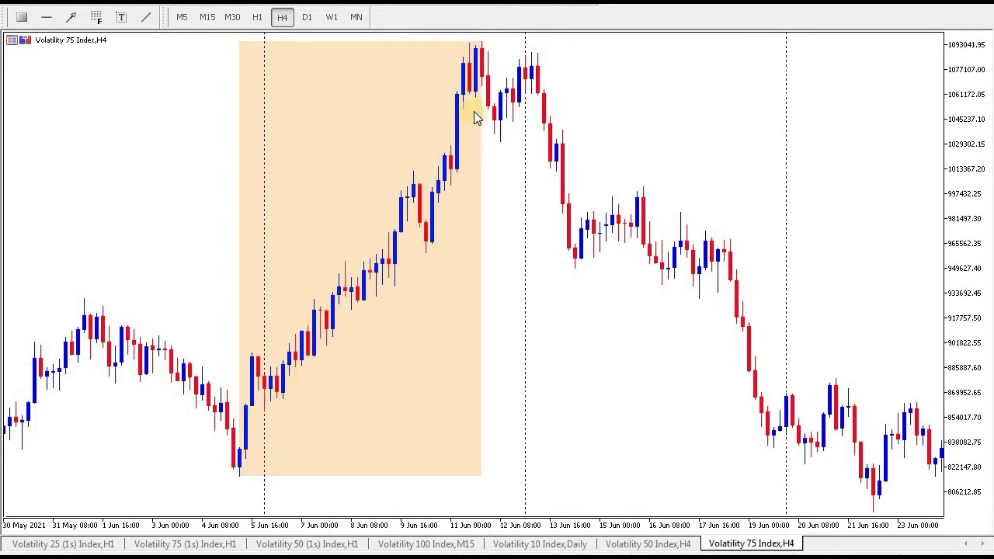
Draw a rectangle over the decline from the 13 June high to the 19 June low, at about 835000 to 1088000.
left_click_drag(501, 87, 411, 67)
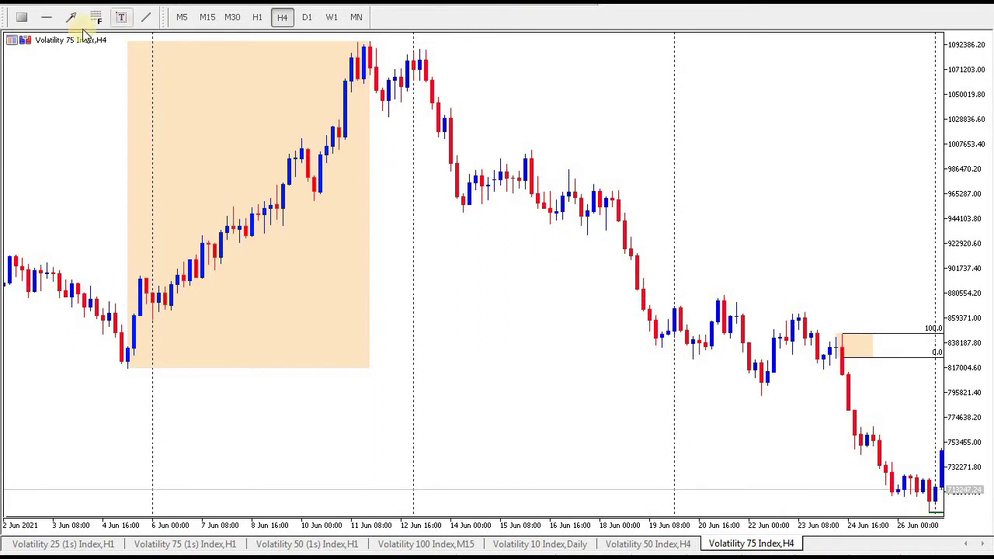
left_click(21, 16)
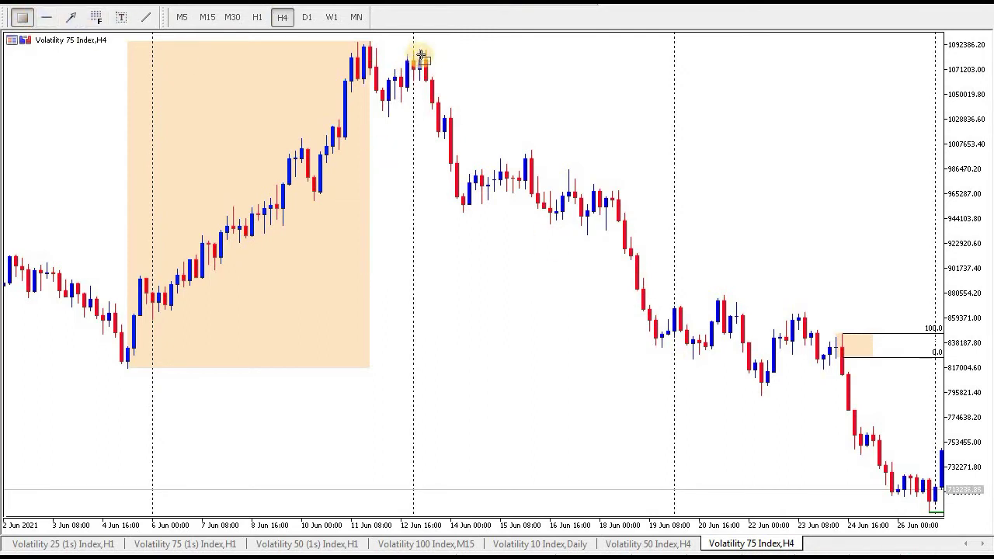
mouse_move(429, 60)
left_mouse_down()
mouse_move(643, 306)
mouse_move(661, 347)
left_mouse_up()
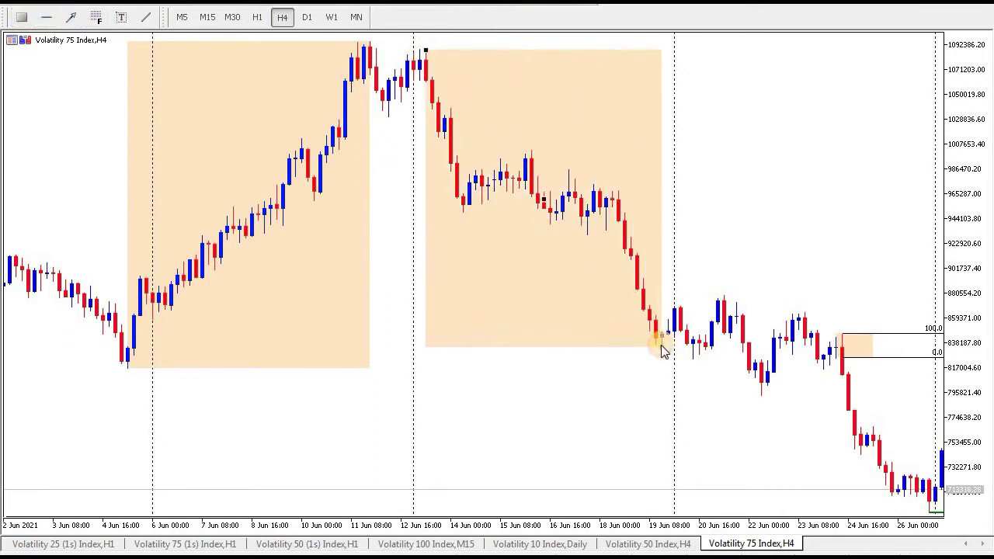
On the Daily timeframe, draw a rectangle over the decline from the January 2021 high to the March 2021 low, at about 605000 to 895000.
key("minus")
left_click_drag(267, 196, 761, 206)
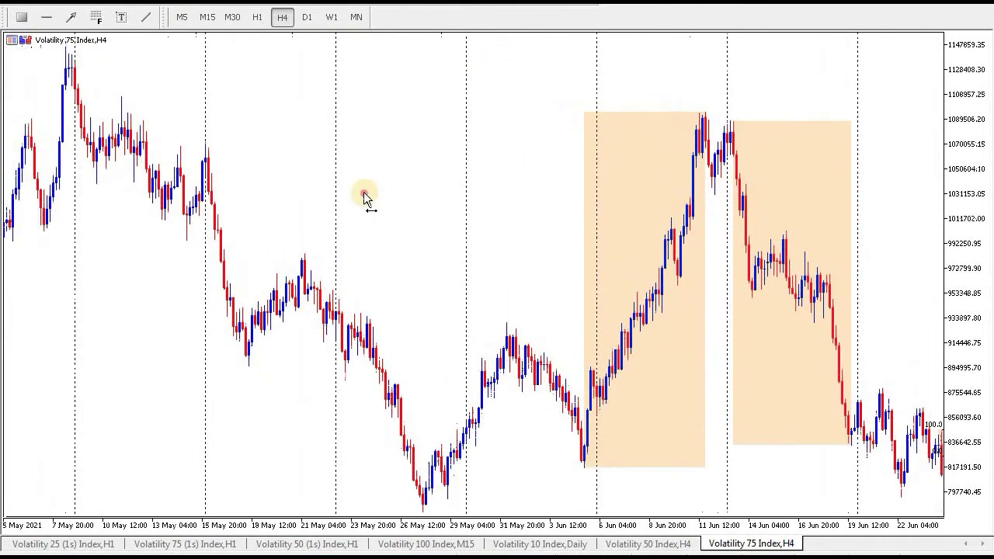
left_click_drag(366, 199, 677, 195)
left_click(307, 18)
left_click_drag(198, 154, 705, 152)
mouse_move(489, 162)
left_mouse_down()
mouse_move(738, 161)
mouse_move(574, 163)
mouse_move(482, 144)
left_mouse_up()
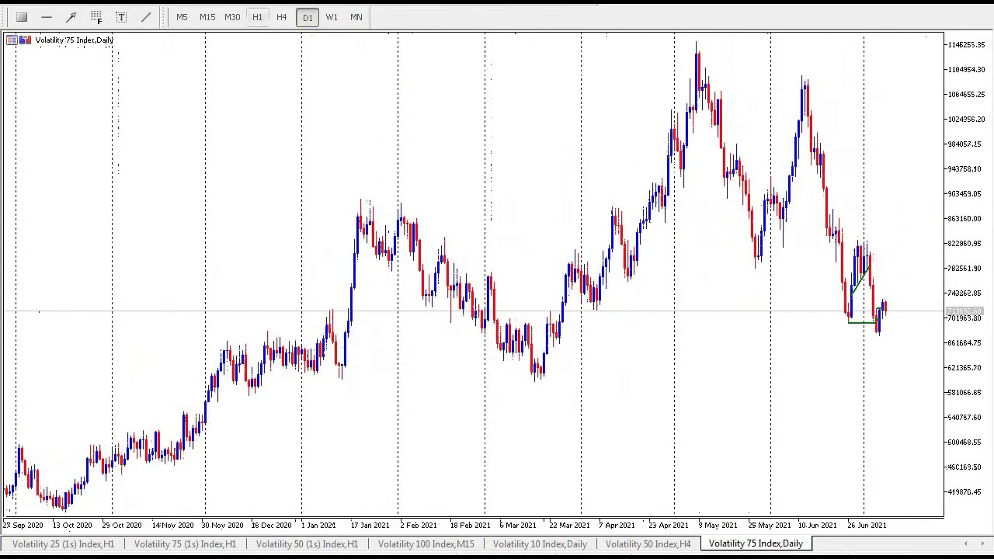
left_click(25, 18)
left_click_drag(360, 198, 506, 334)
right_click(506, 334)
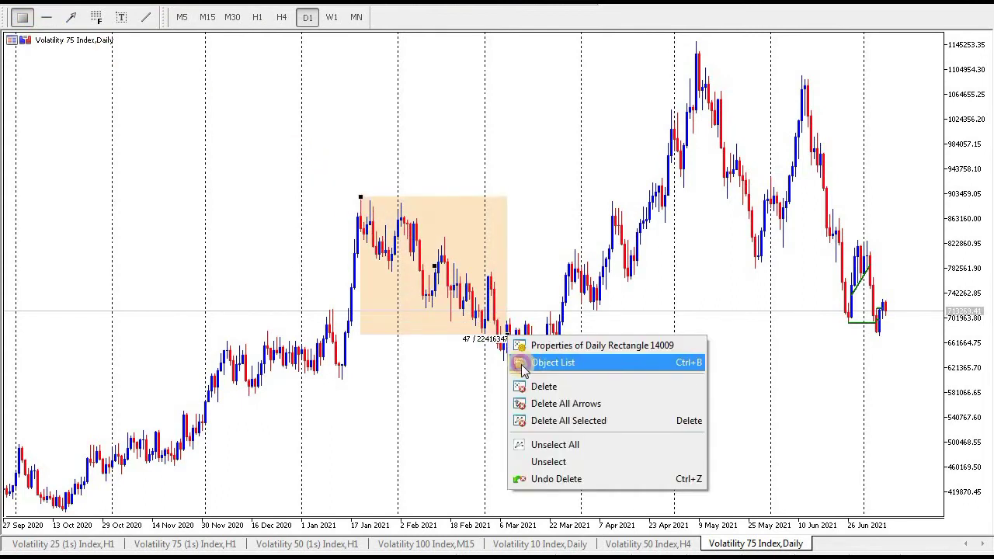
left_click(426, 264)
left_click_drag(507, 346, 540, 378)
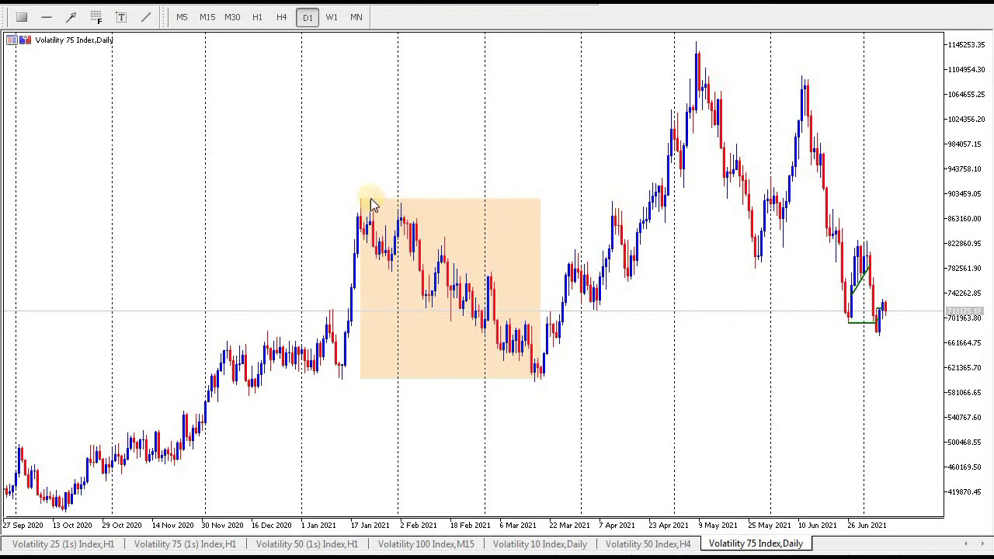
Draw a thin rectangle zone from the mid-December 2020 low past the March 2021 low, at about 572000 to 602000.
left_click(22, 21)
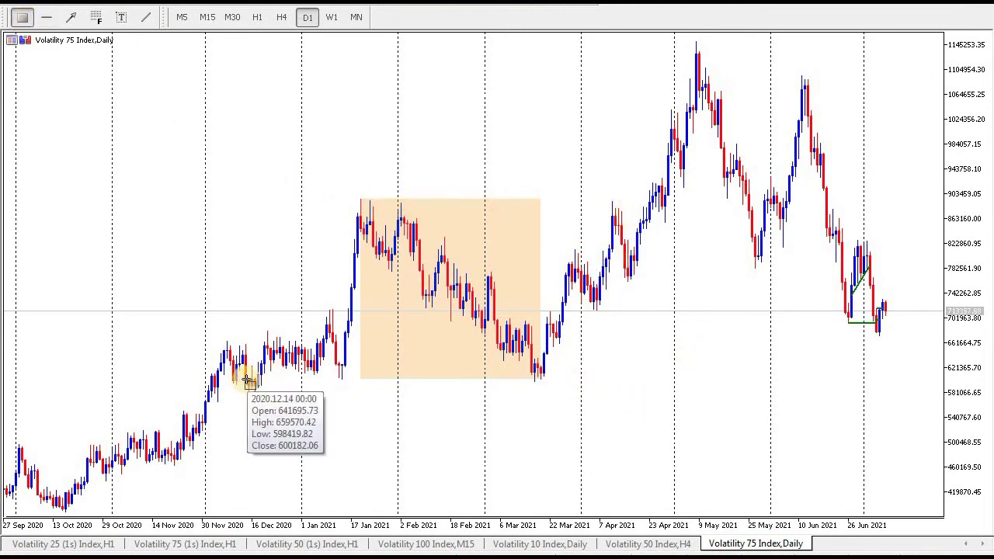
left_click_drag(250, 381, 571, 410)
left_click_drag(406, 398, 407, 393)
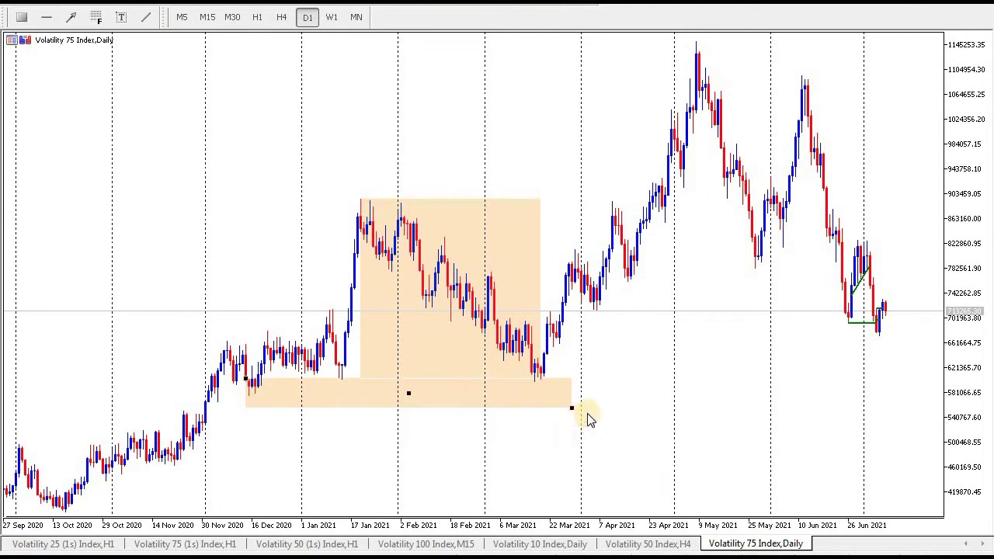
left_click_drag(573, 411, 573, 401)
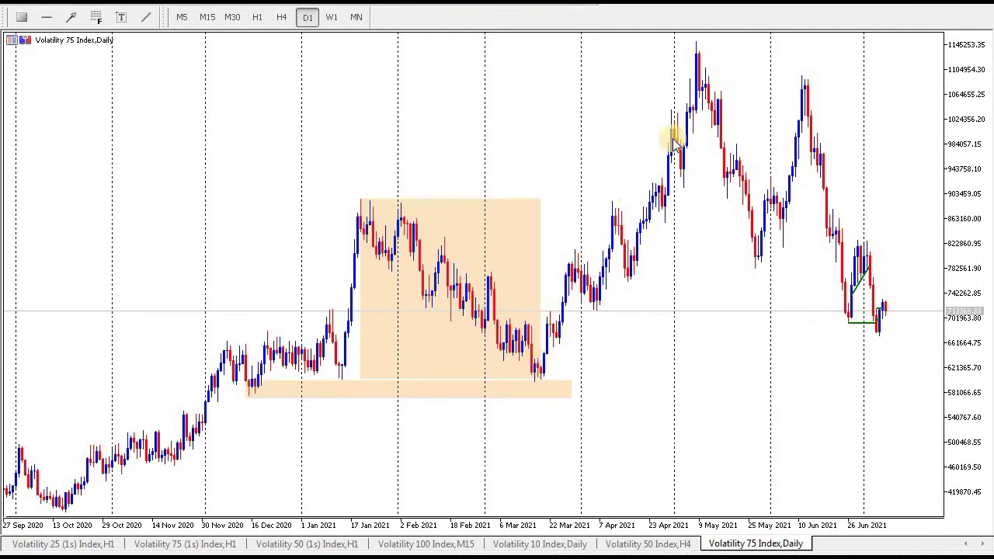
Examine the October and November 2020 price history on the H4 and H1 timeframes.
left_click(278, 17)
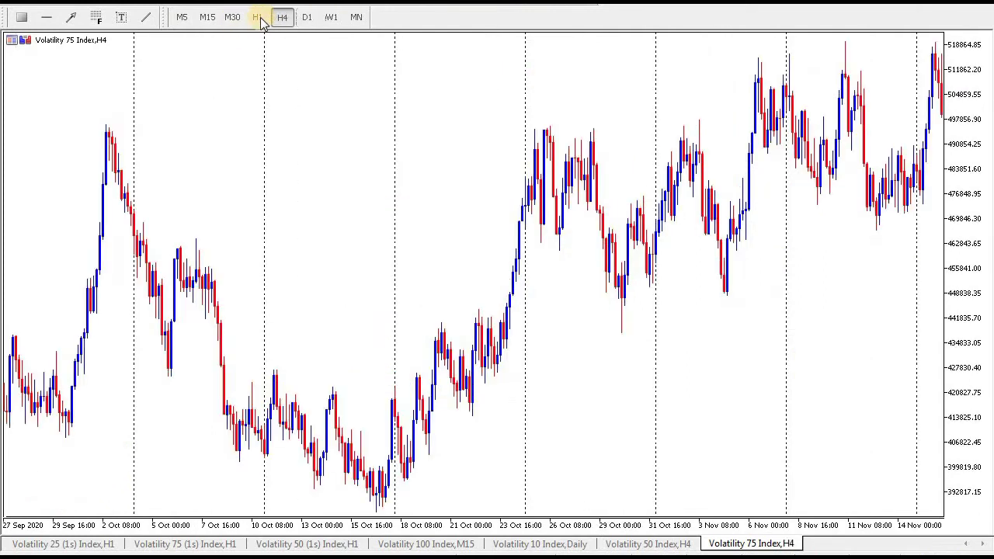
left_click(257, 17)
left_click_drag(798, 164, 187, 167)
left_click_drag(432, 86, 13, 80)
left_click(448, 3)
left_click_drag(763, 178, 200, 90)
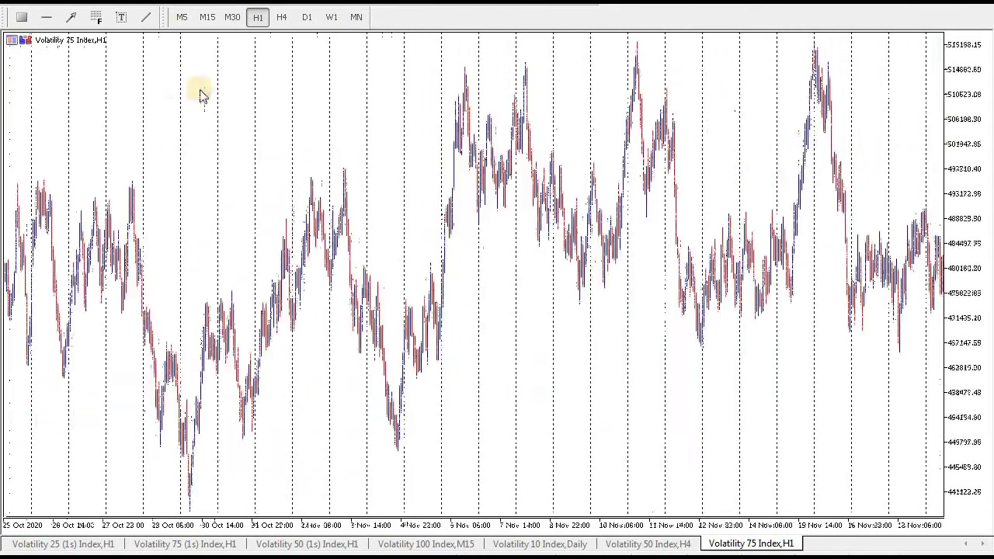
Switch the chart back to H4 and examine the March 2021 low and the rally following it.
left_click(281, 17)
left_click_drag(599, 73, 71, 78)
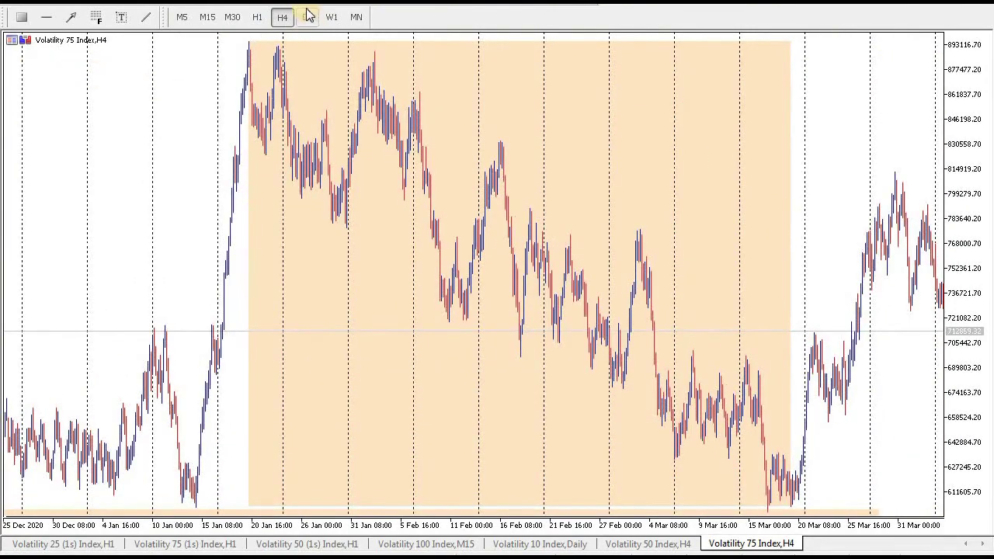
left_click(439, 49)
key("plus")
left_click_drag(703, 203, 198, 158)
left_click_drag(682, 336, 344, 277)
left_click_drag(815, 370, 566, 333)
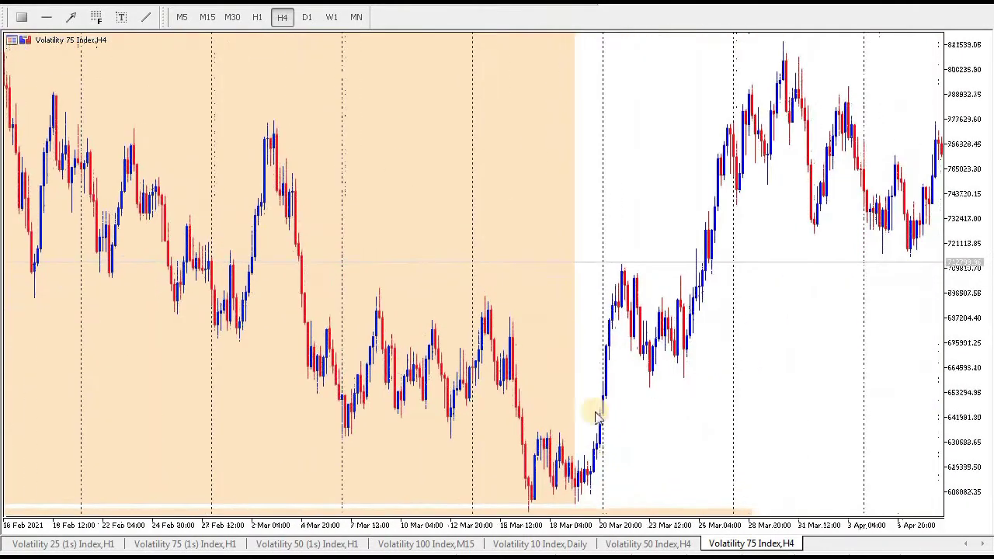